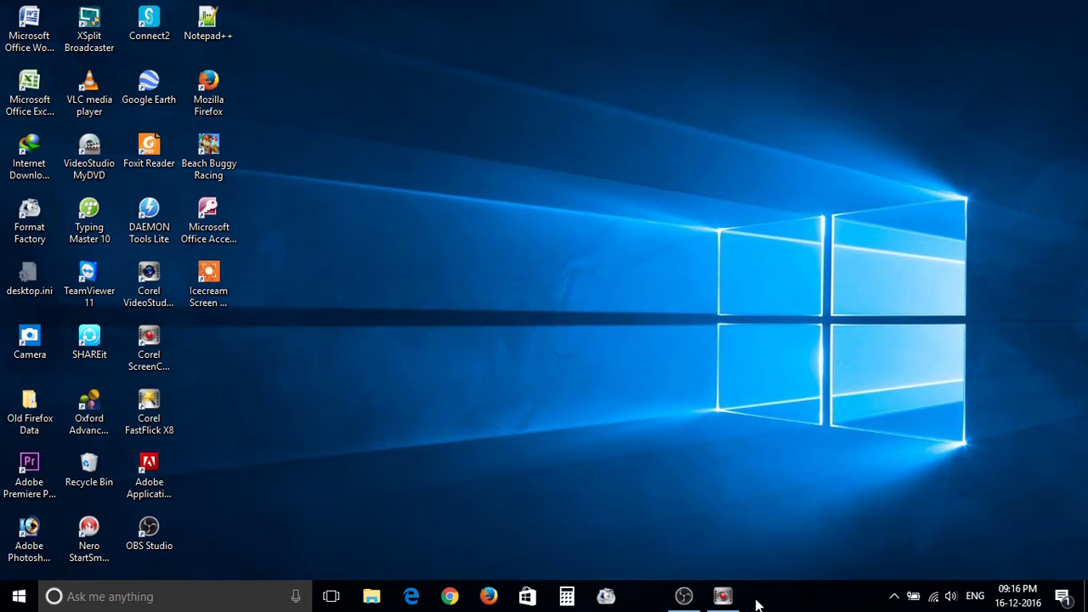
Restore the OBS window and select Scene 1, its Display Capture source and the Video1 webcam source.
{"action": "left_click", "coordinate": [684, 597]}
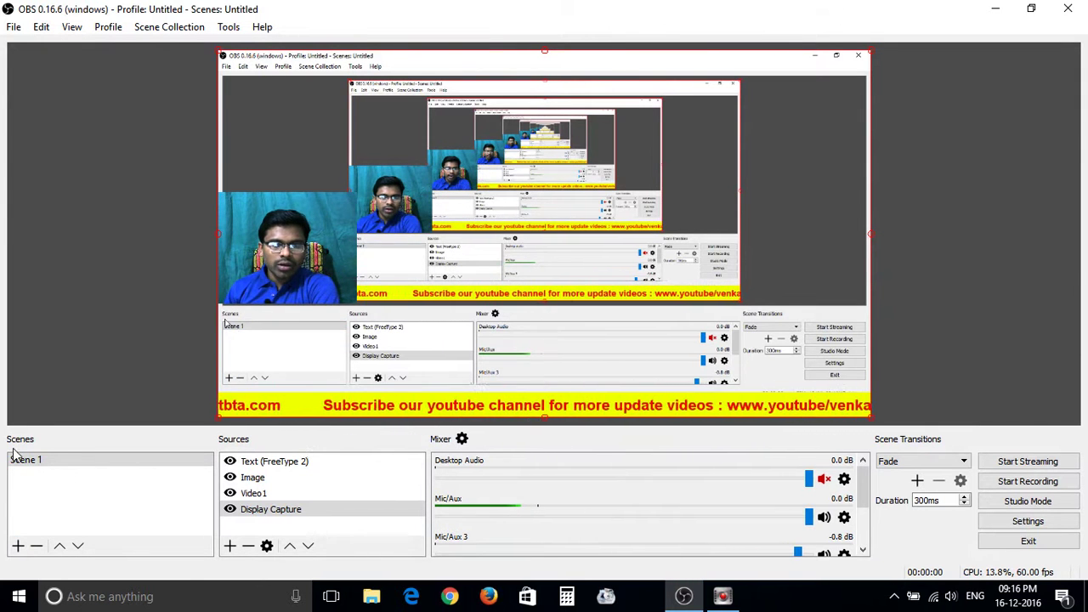
{"action": "left_click", "coordinate": [32, 467]}
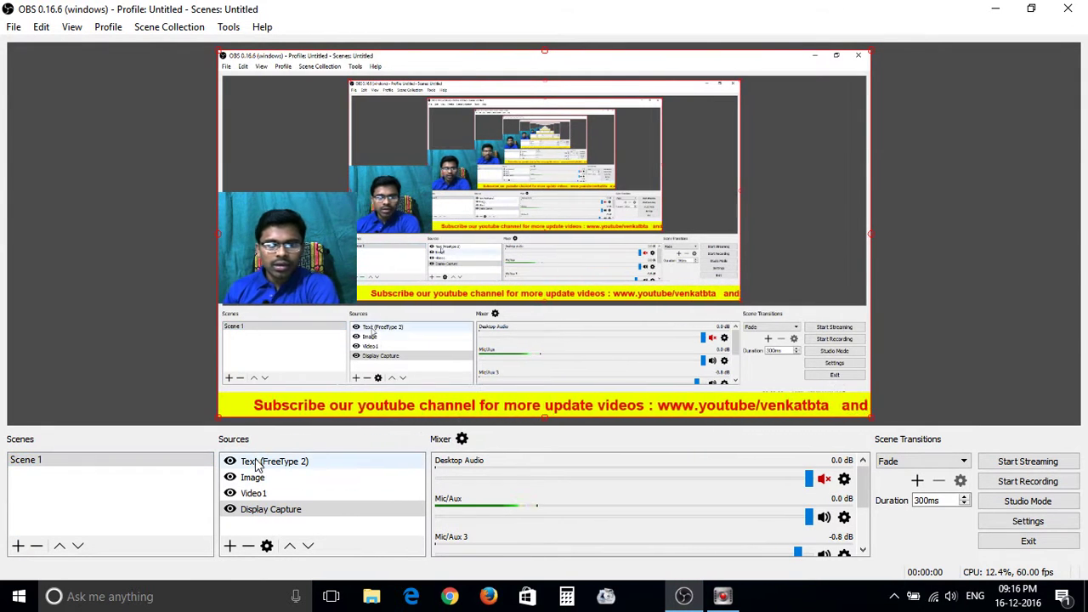
{"action": "left_click", "coordinate": [255, 511]}
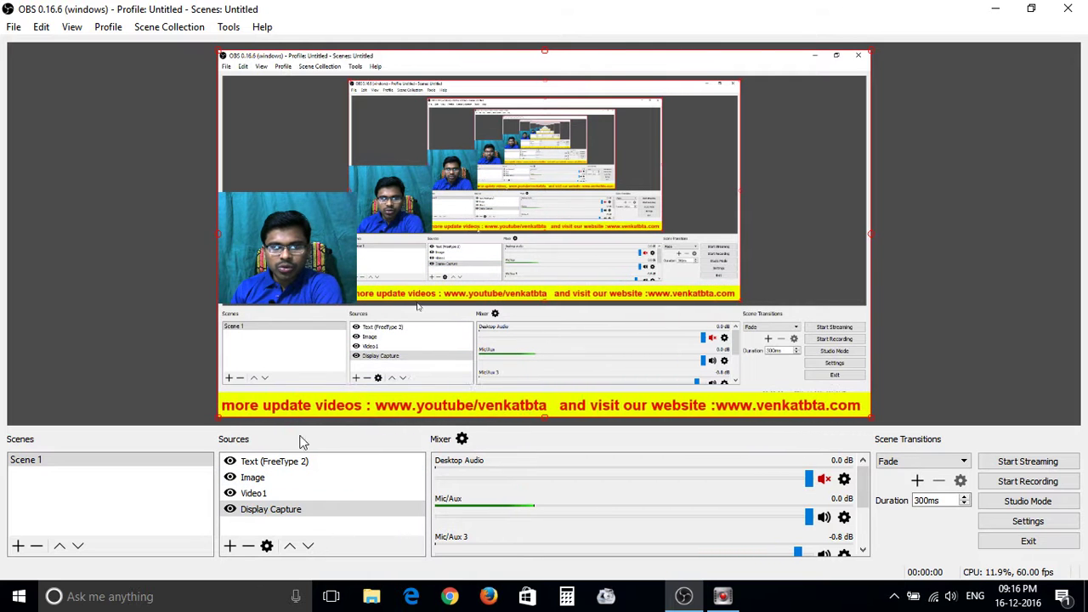
{"action": "left_click", "coordinate": [264, 508]}
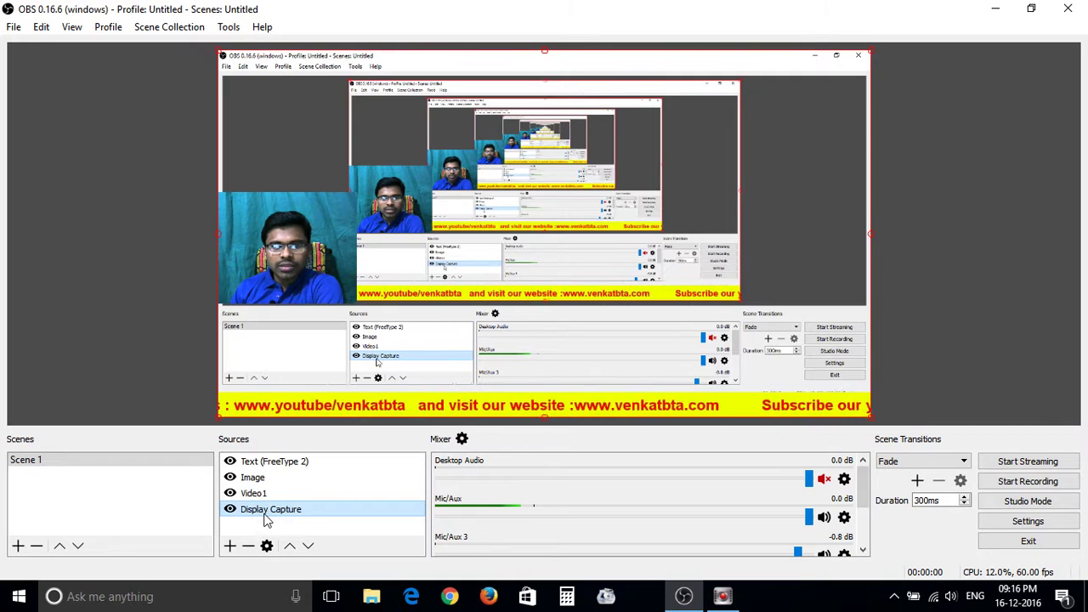
{"action": "left_click", "coordinate": [621, 213]}
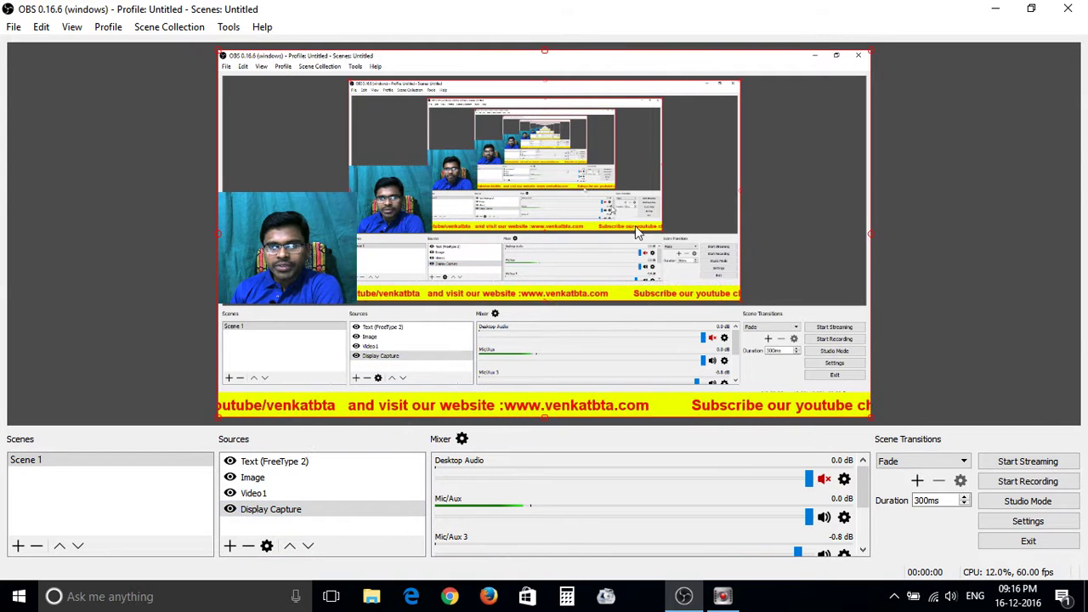
{"action": "left_click", "coordinate": [254, 493]}
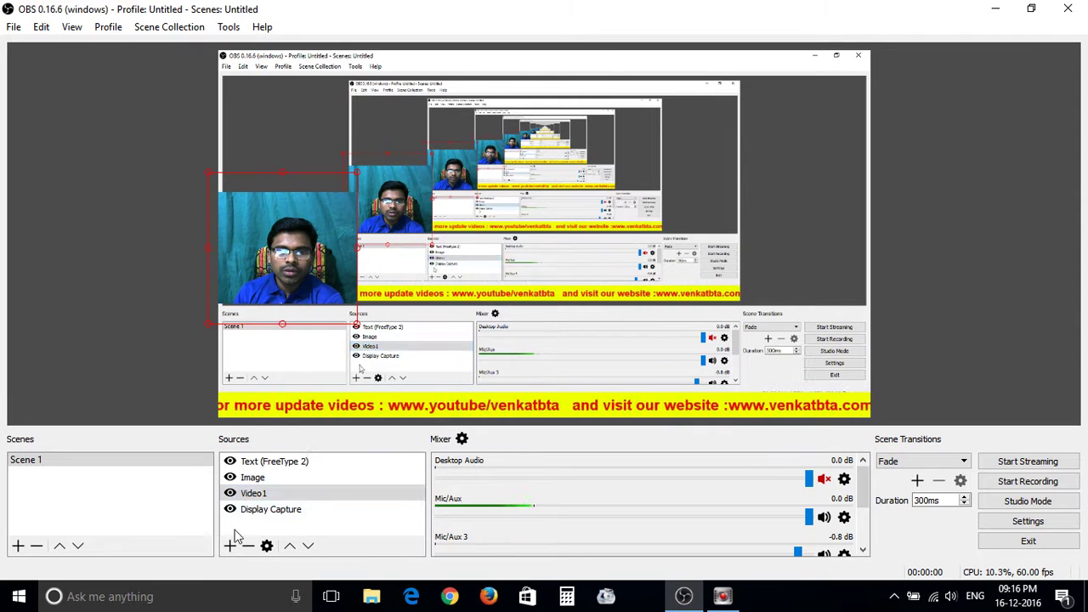
Open the Filters window for Video1 from the webcam preview's right-click menu.
{"action": "left_click", "coordinate": [232, 545]}
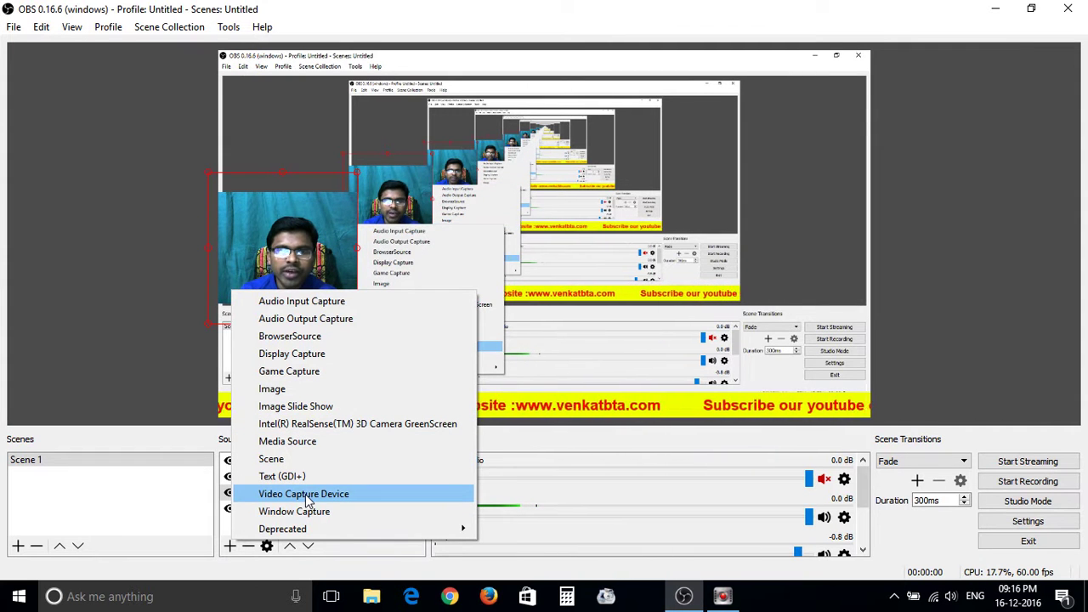
{"action": "left_click", "coordinate": [138, 338]}
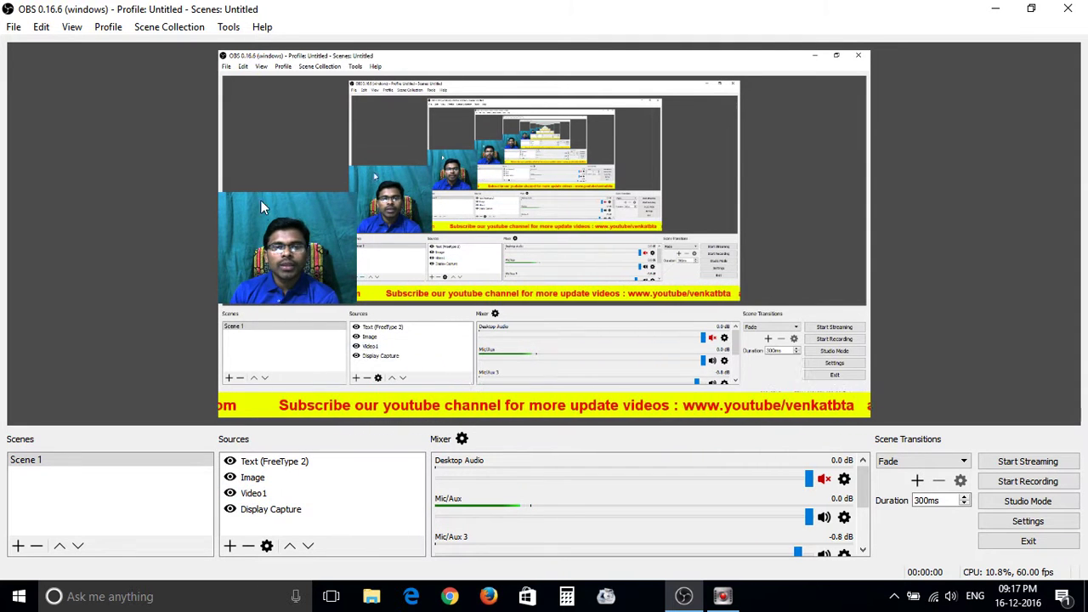
{"action": "left_click", "coordinate": [319, 226]}
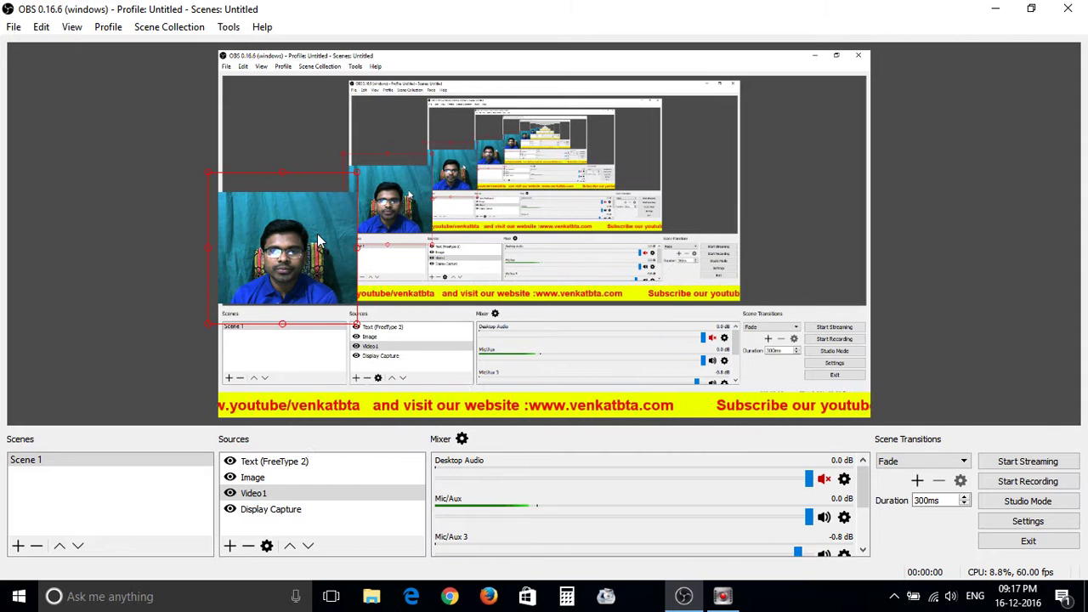
{"action": "right_click", "coordinate": [323, 234]}
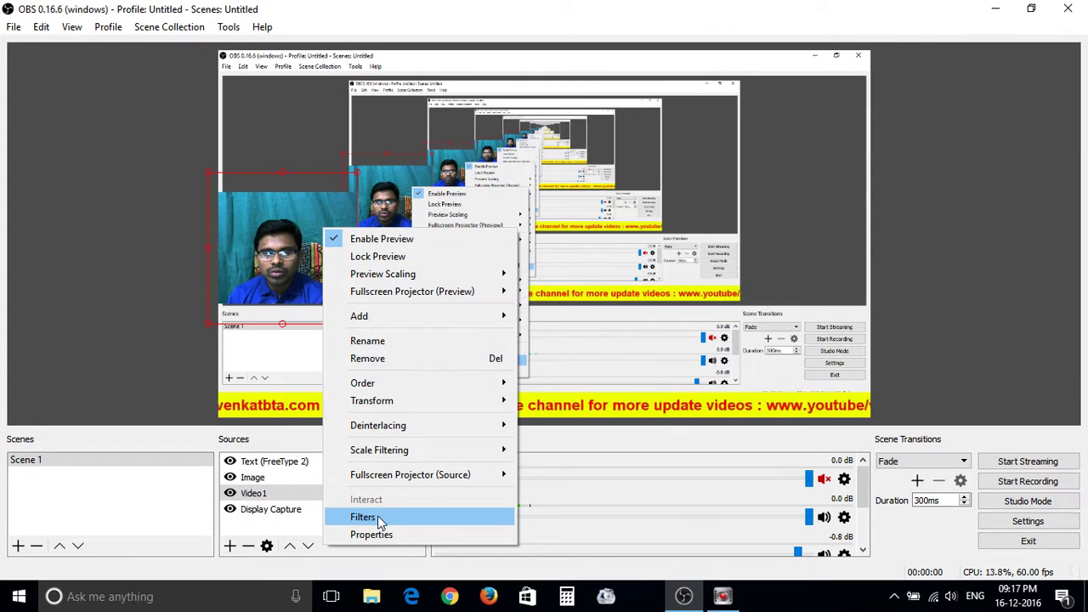
{"action": "left_click", "coordinate": [372, 520]}
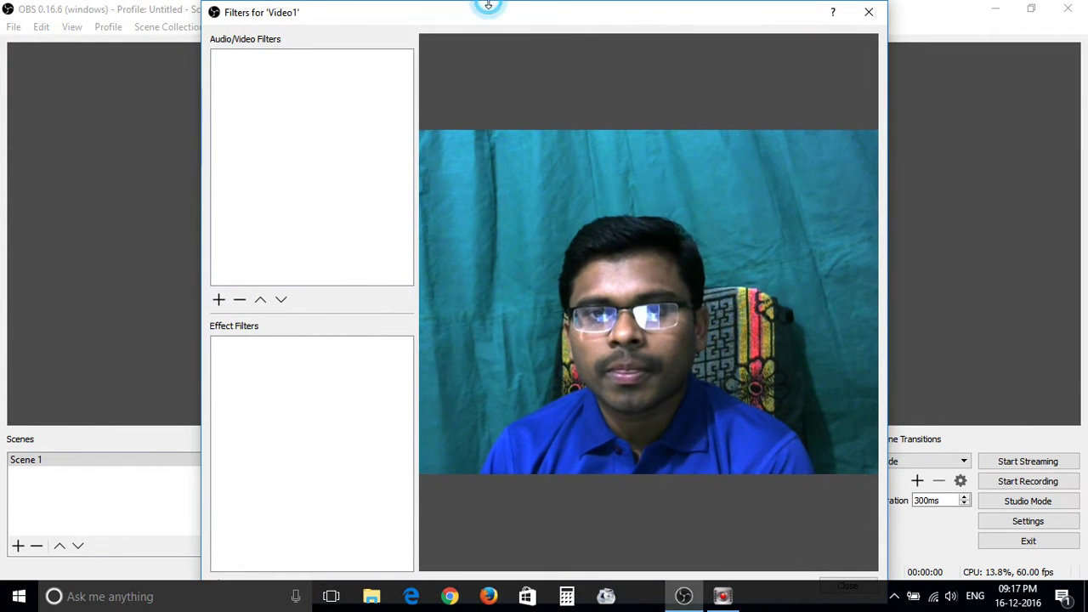
Resize the filters window and add a Chroma Key effect filter named 'Chroma Key'.
{"action": "mouse_move", "coordinate": [489, 4]}
{"action": "left_mouse_down"}
{"action": "mouse_move", "coordinate": [498, 137]}
{"action": "mouse_move", "coordinate": [489, 70]}
{"action": "left_mouse_up"}
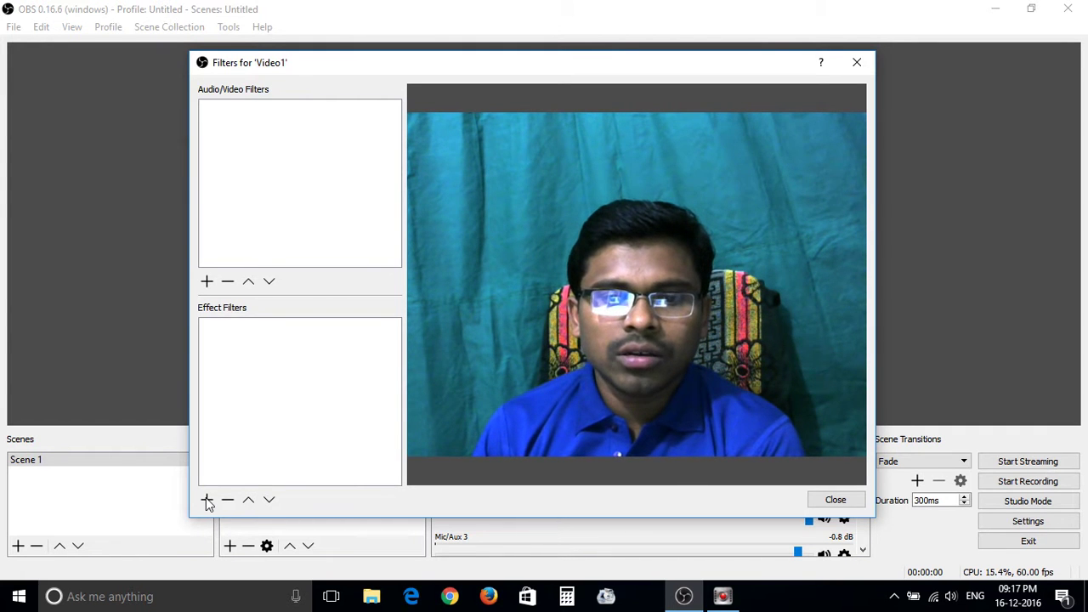
{"action": "left_click", "coordinate": [206, 501]}
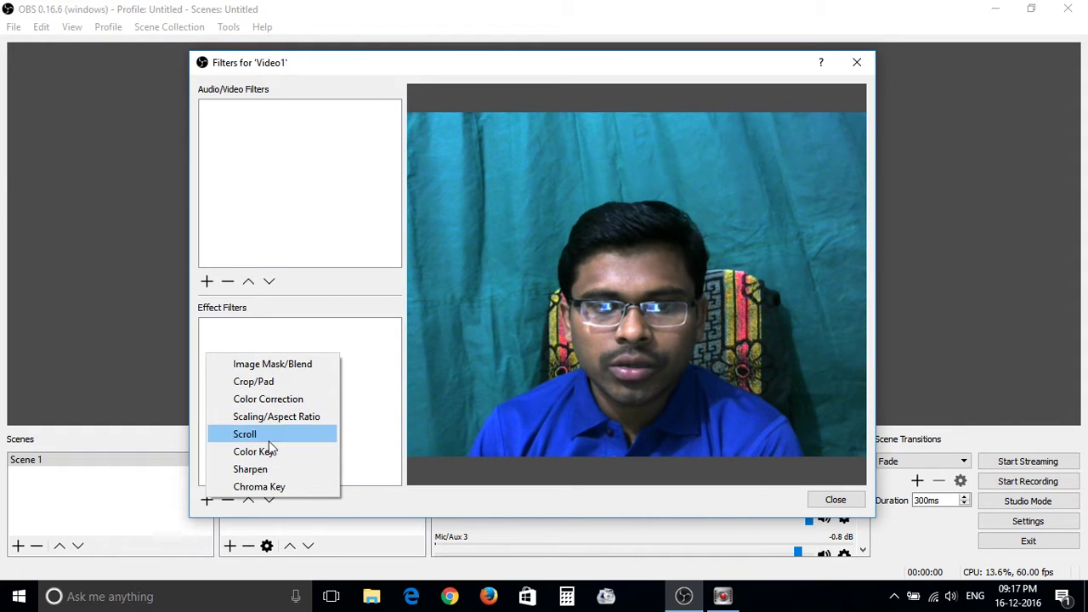
{"action": "left_click", "coordinate": [256, 490]}
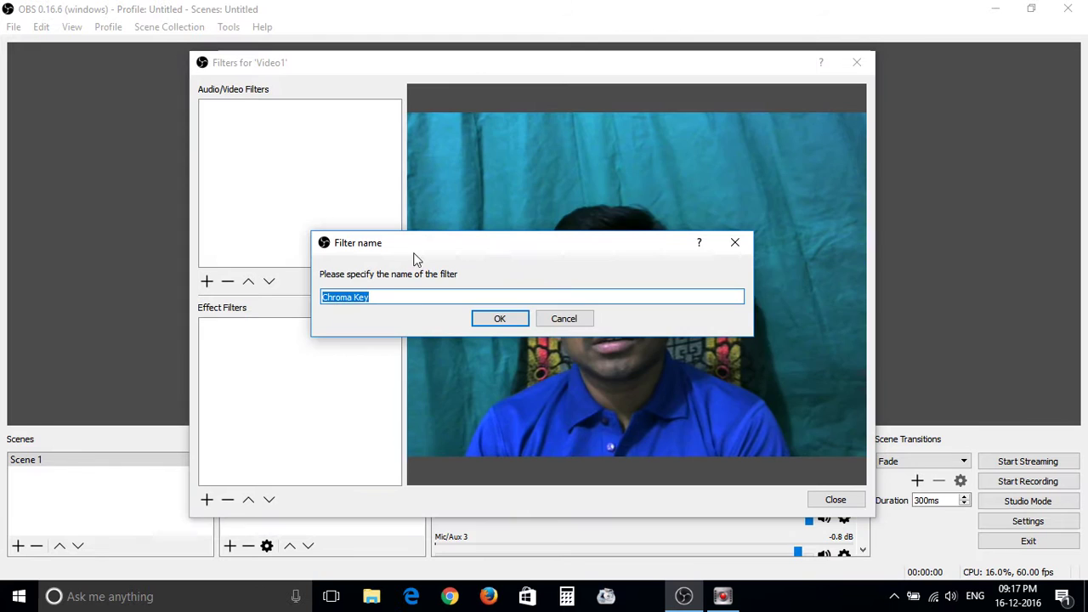
{"action": "left_click", "coordinate": [503, 322]}
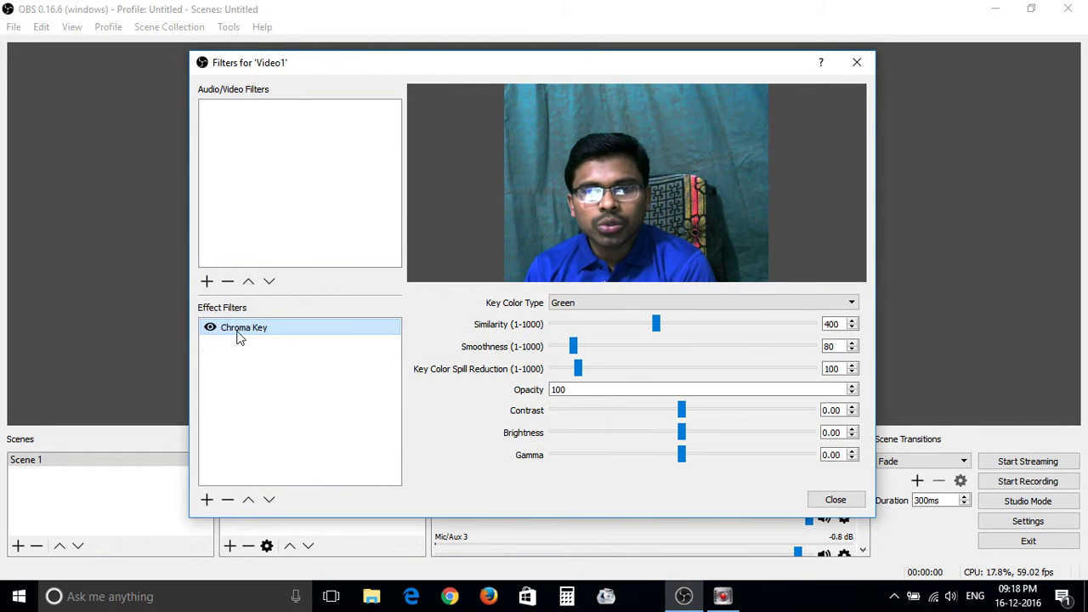
Set the Chroma Key's Key Color Type from Green to Custom.
{"action": "left_click", "coordinate": [678, 305]}
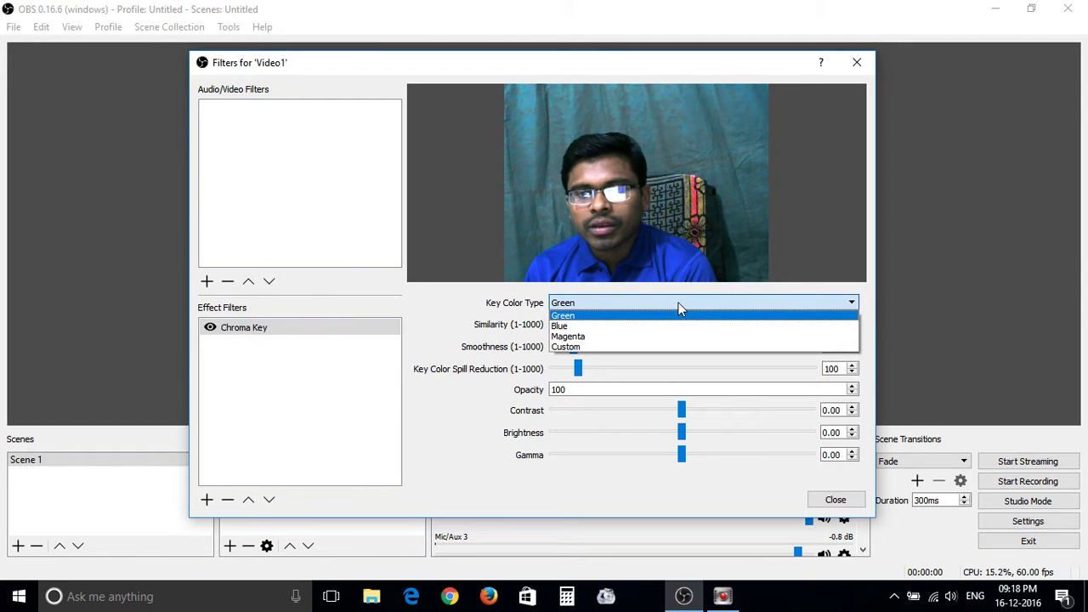
{"action": "left_click", "coordinate": [613, 316]}
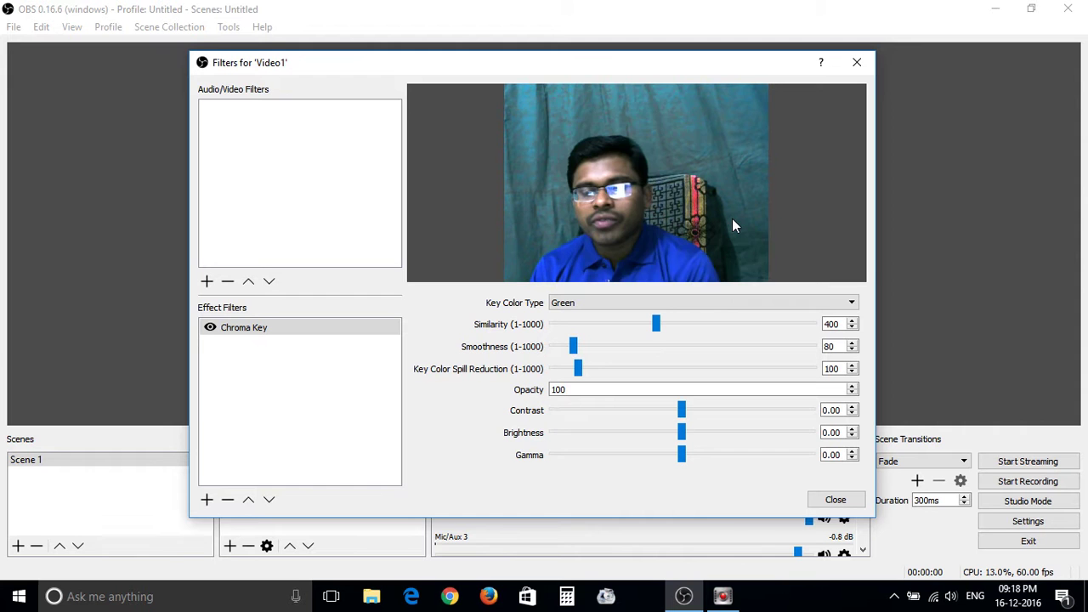
{"action": "left_click", "coordinate": [769, 302]}
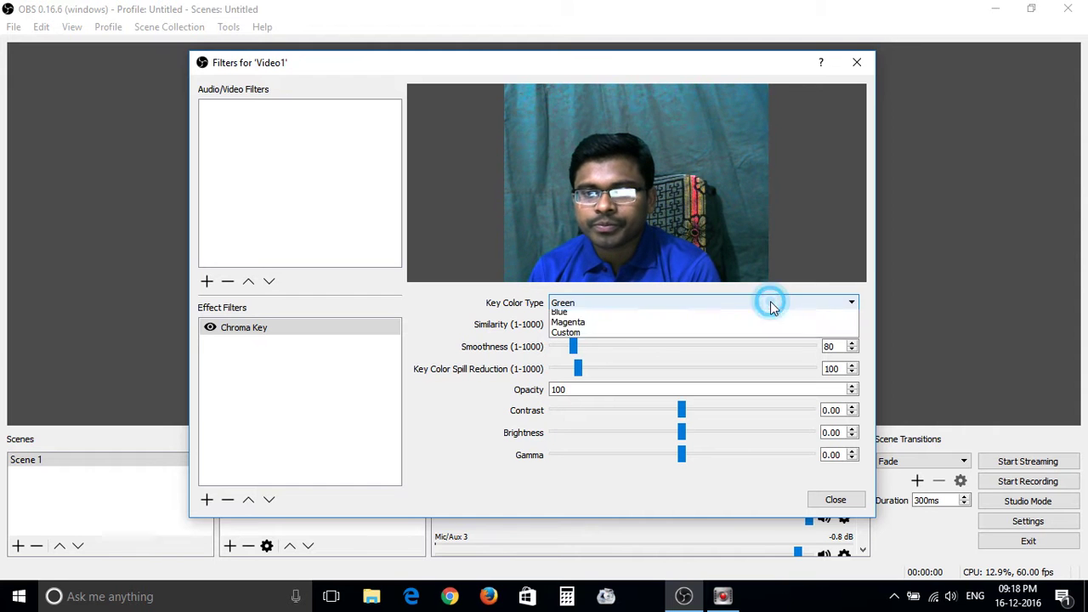
{"action": "left_click", "coordinate": [644, 345]}
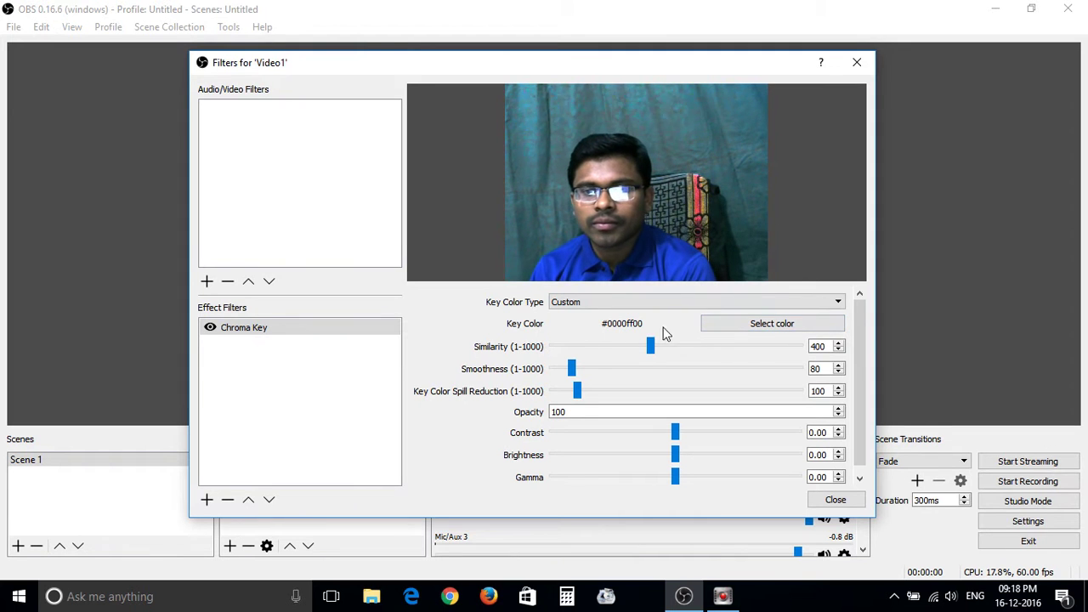
Try screen colour sampling in the key colour picker, then cancel, keeping #0000ff00.
{"action": "left_click", "coordinate": [763, 330]}
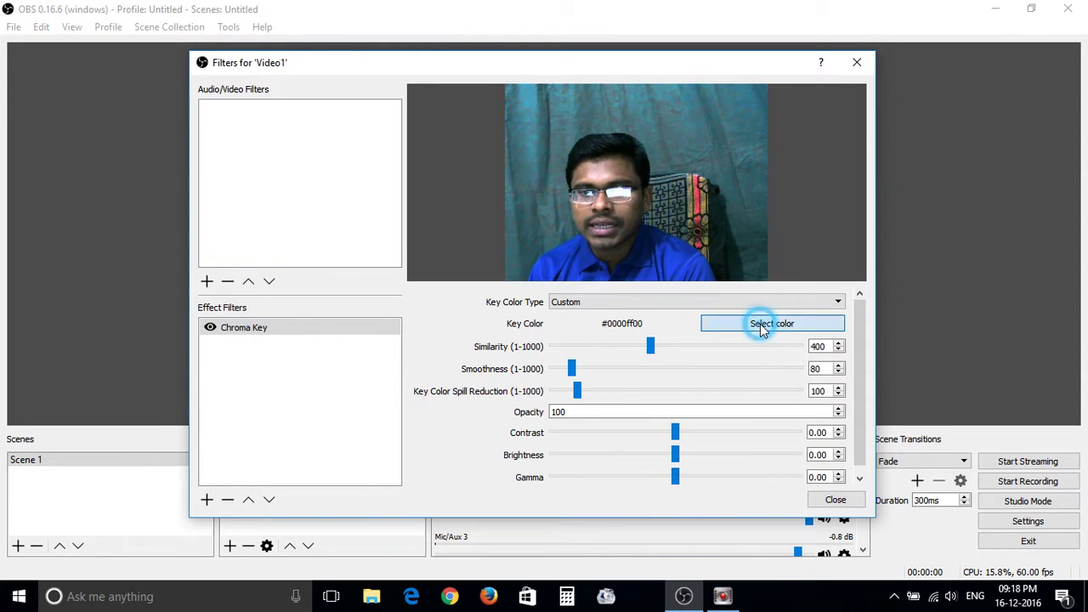
{"action": "left_click_drag", "start_coordinate": [496, 130], "coordinate": [217, 125]}
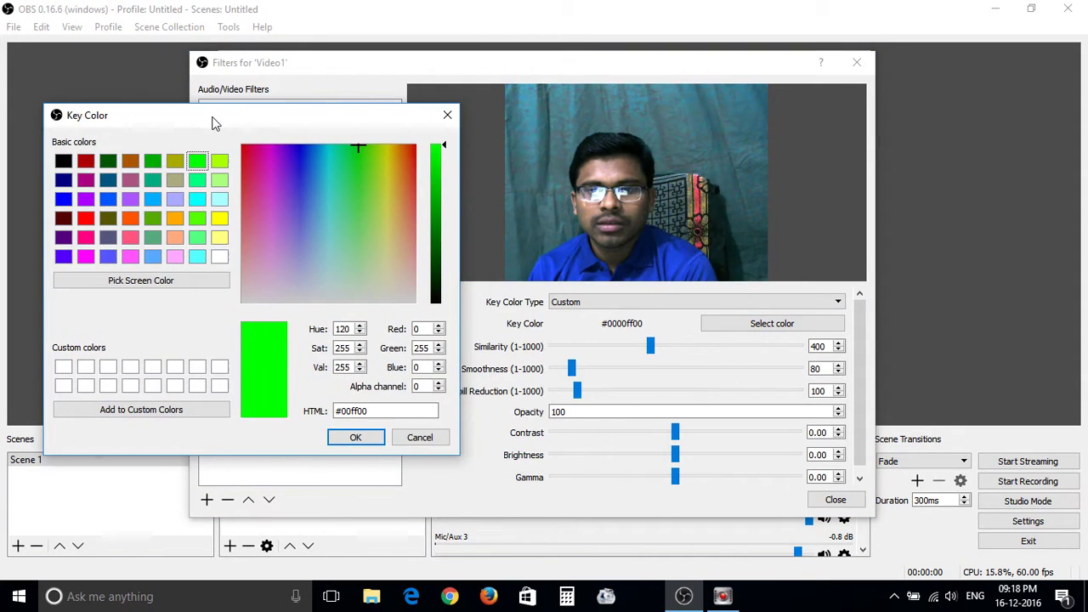
{"action": "left_click", "coordinate": [125, 290]}
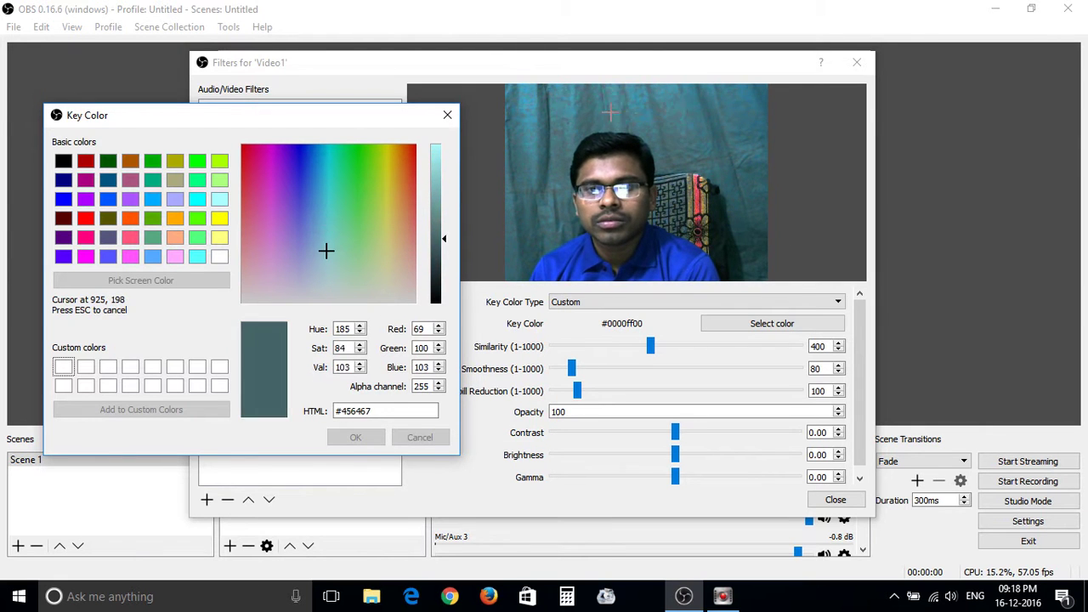
{"action": "left_click", "coordinate": [366, 117]}
{"action": "left_click", "coordinate": [420, 437]}
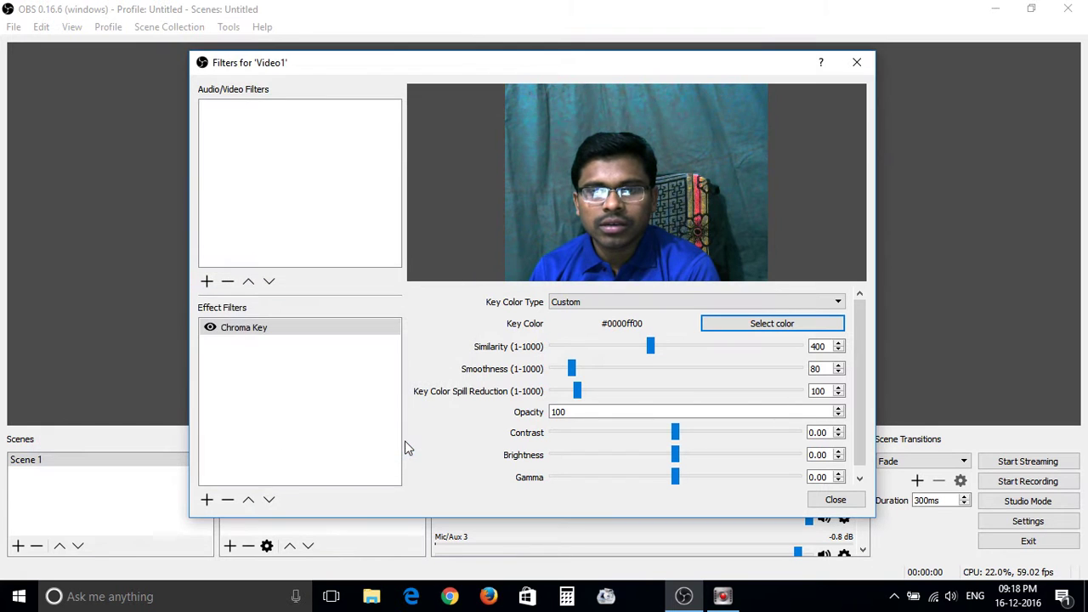
Hide the Chroma Key filter so the unkeyed webcam with its teal backdrop shows.
{"action": "left_click", "coordinate": [210, 331]}
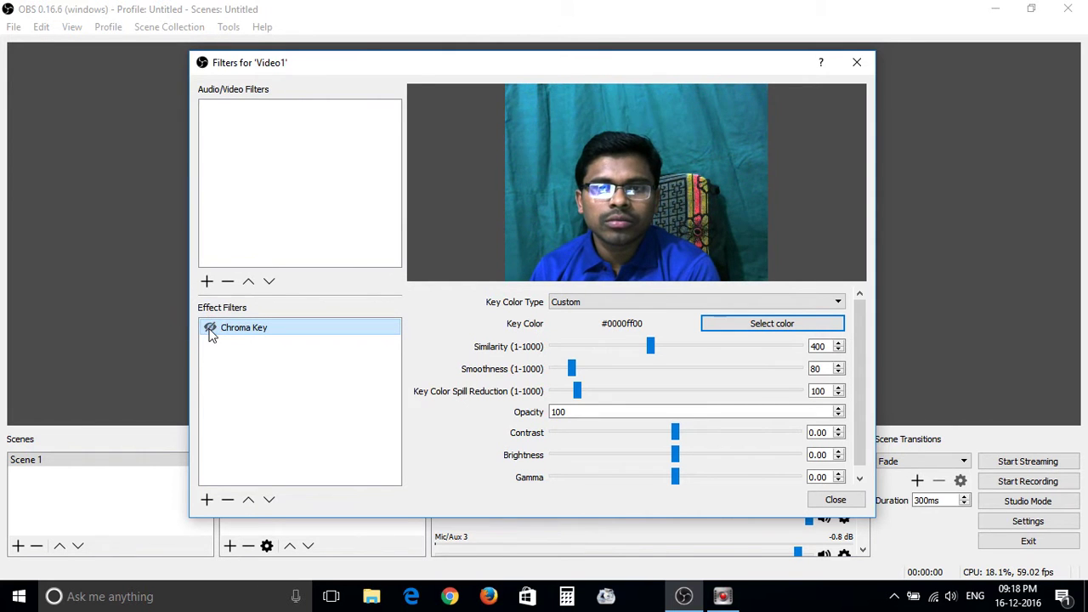
{"action": "left_click", "coordinate": [211, 331]}
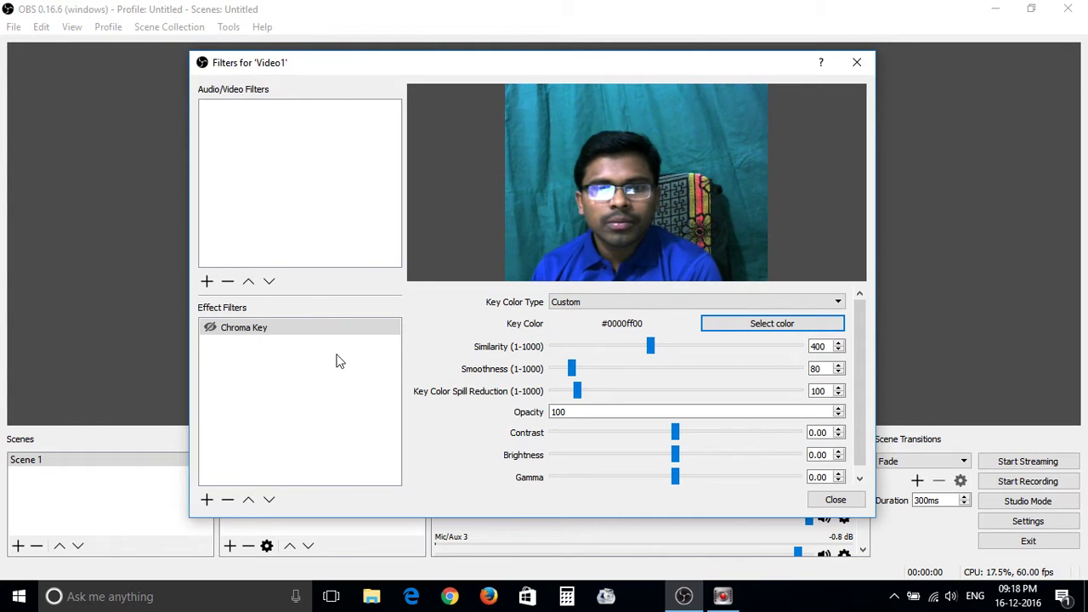
{"action": "left_click", "coordinate": [204, 332]}
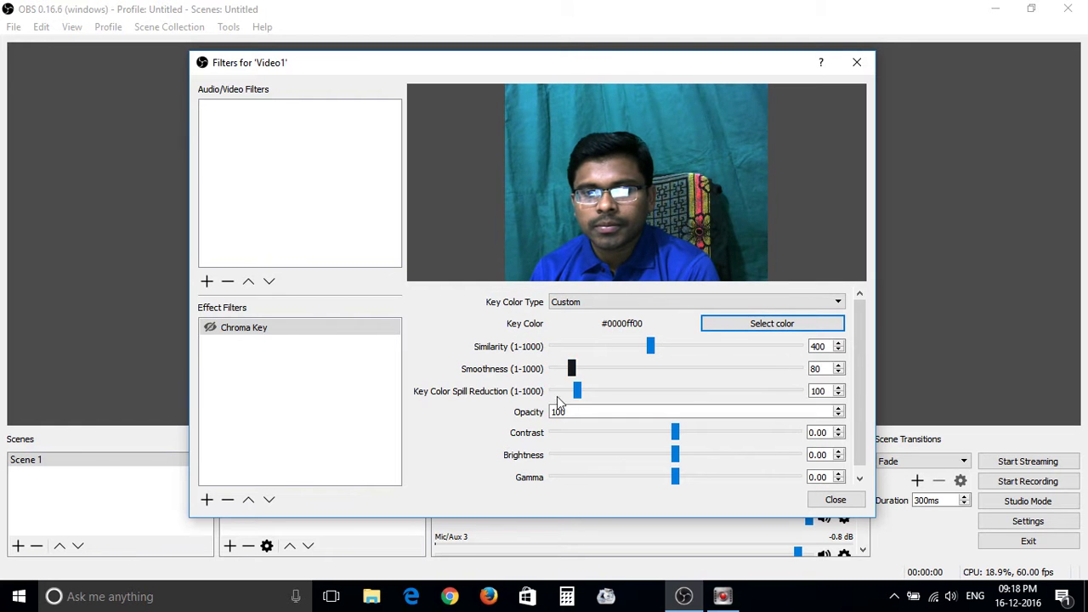
Sample the teal background behind the presenter as the Chroma Key colour #27849e.
{"action": "left_click", "coordinate": [739, 330]}
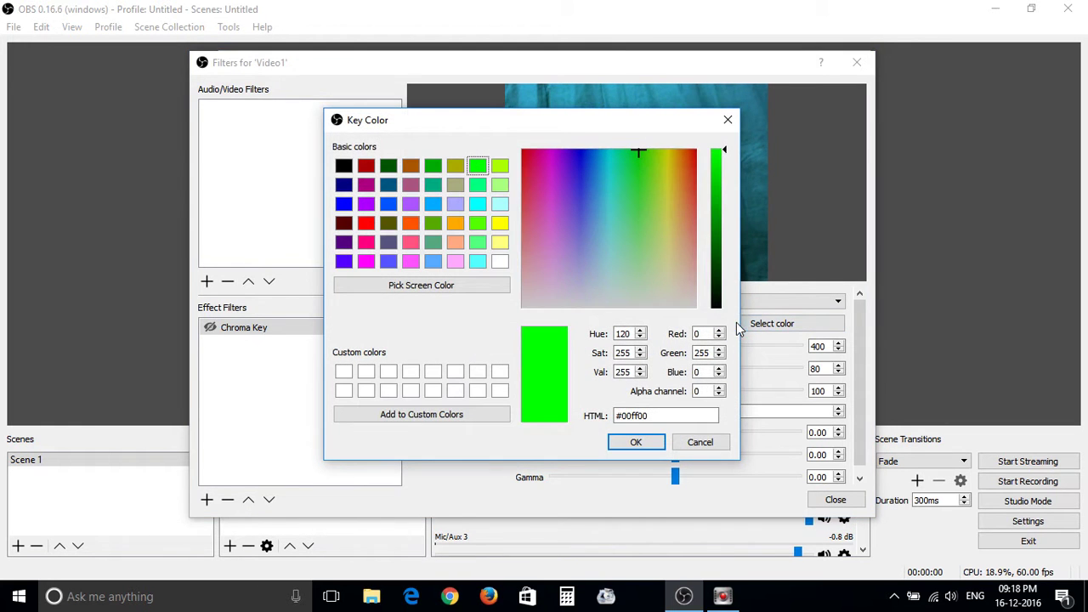
{"action": "left_click", "coordinate": [406, 290]}
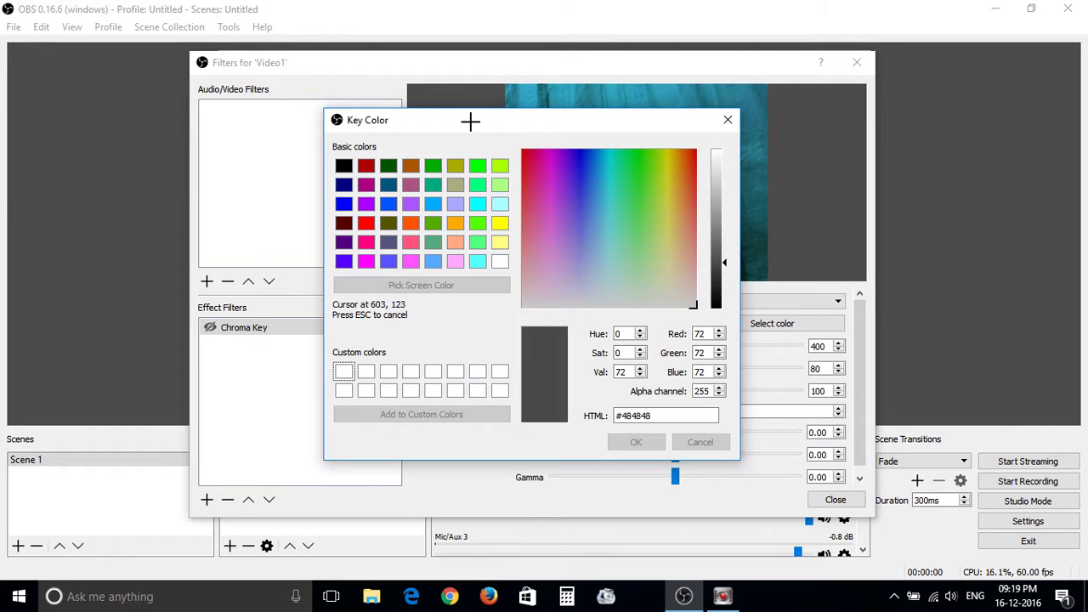
{"action": "left_click", "coordinate": [375, 131]}
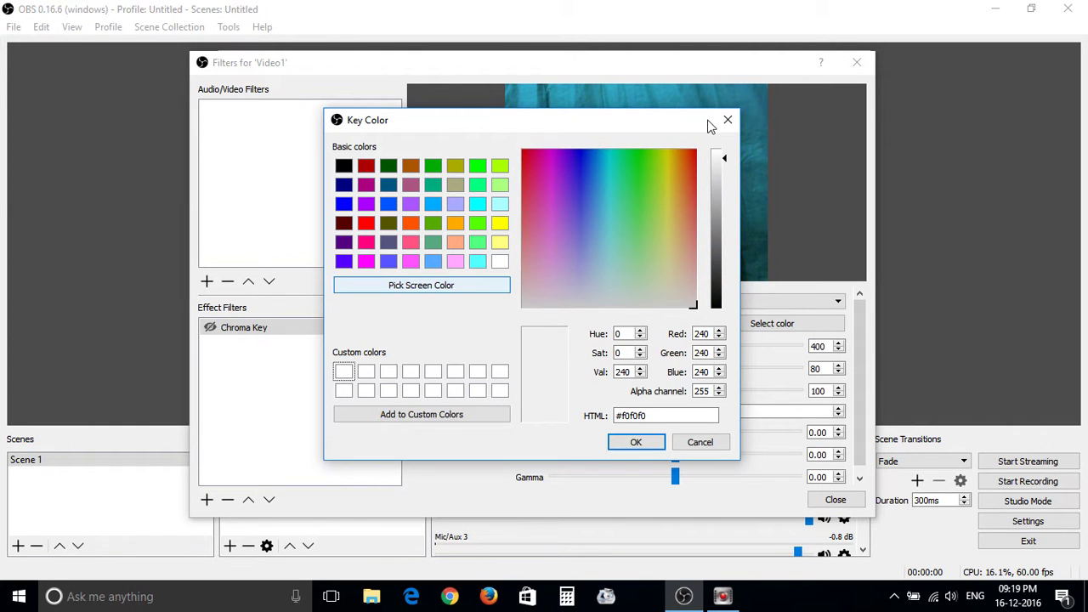
{"action": "left_click_drag", "start_coordinate": [711, 126], "coordinate": [447, 104]}
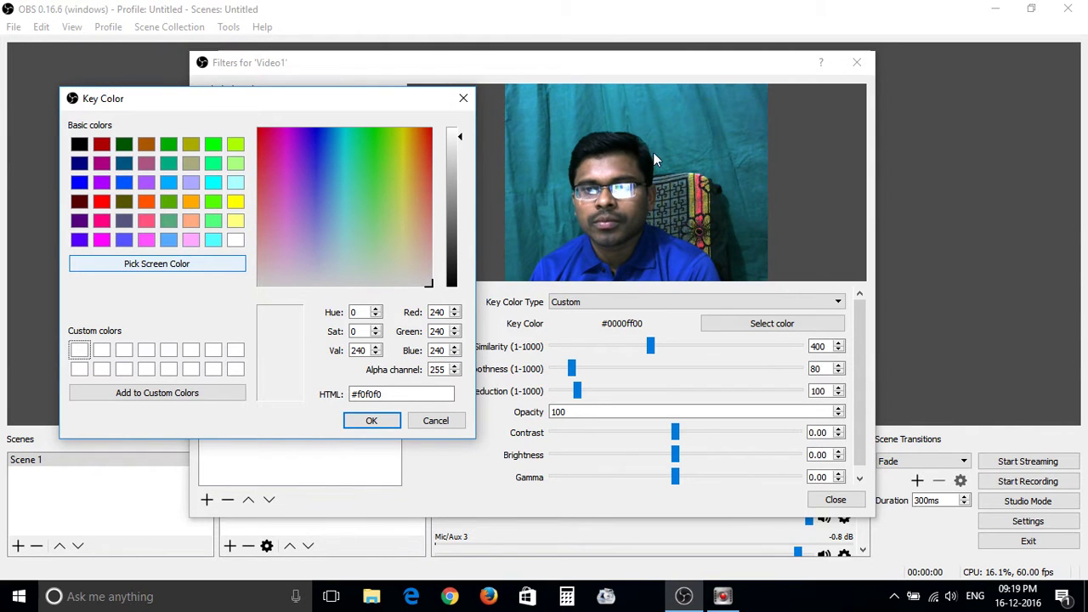
{"action": "left_click", "coordinate": [669, 157]}
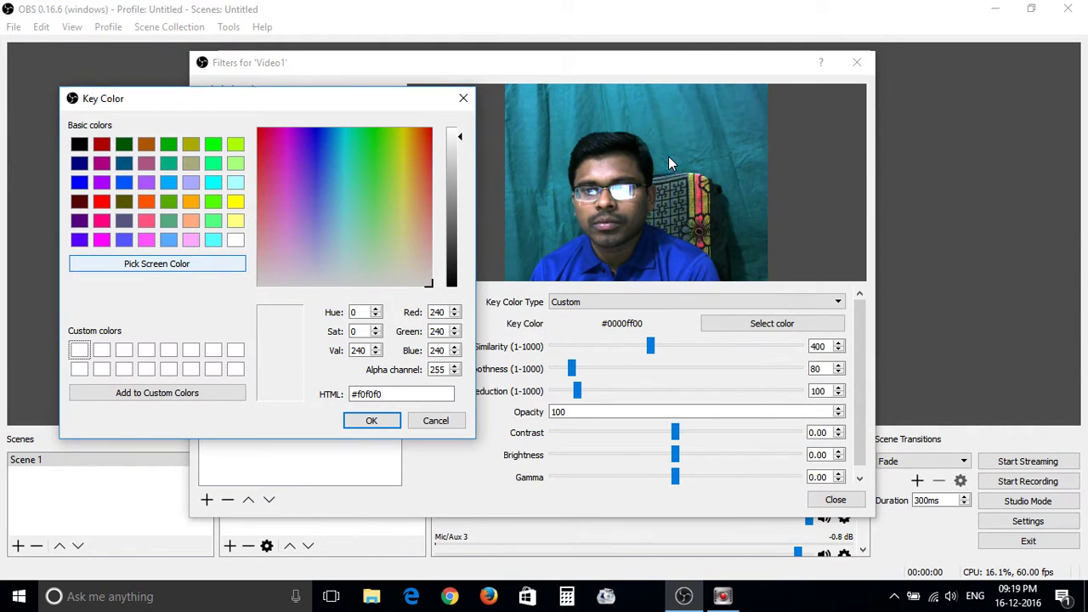
{"action": "left_click", "coordinate": [147, 263]}
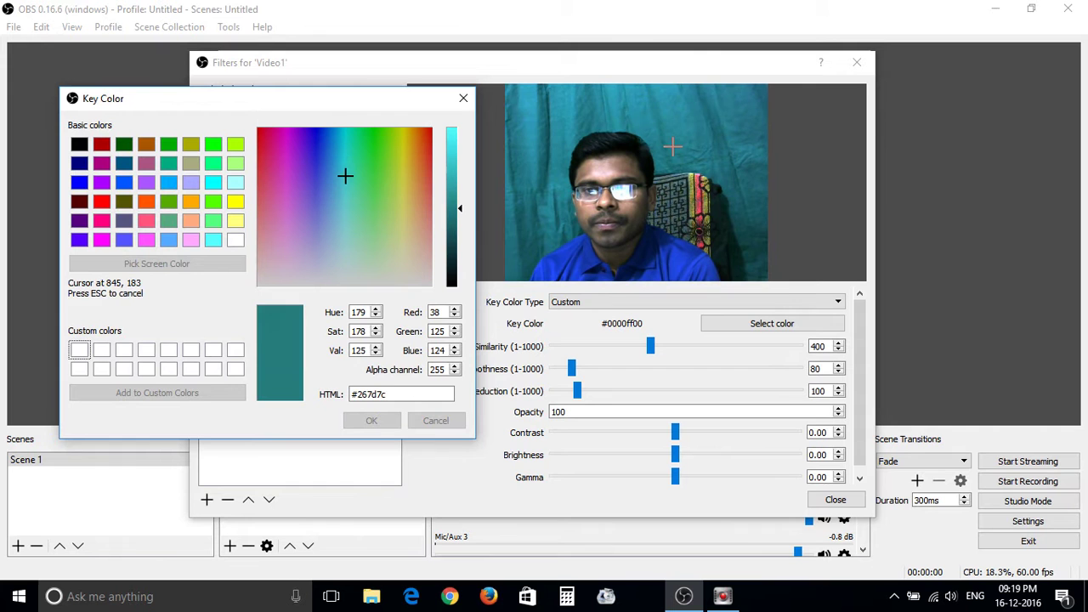
{"action": "left_click", "coordinate": [551, 177]}
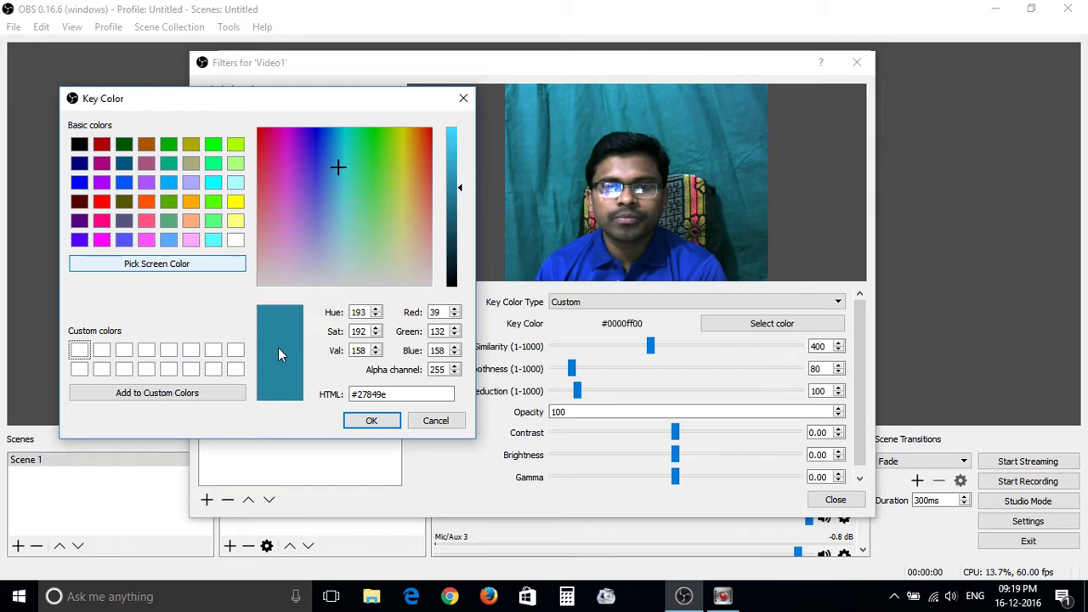
{"action": "left_click", "coordinate": [378, 423]}
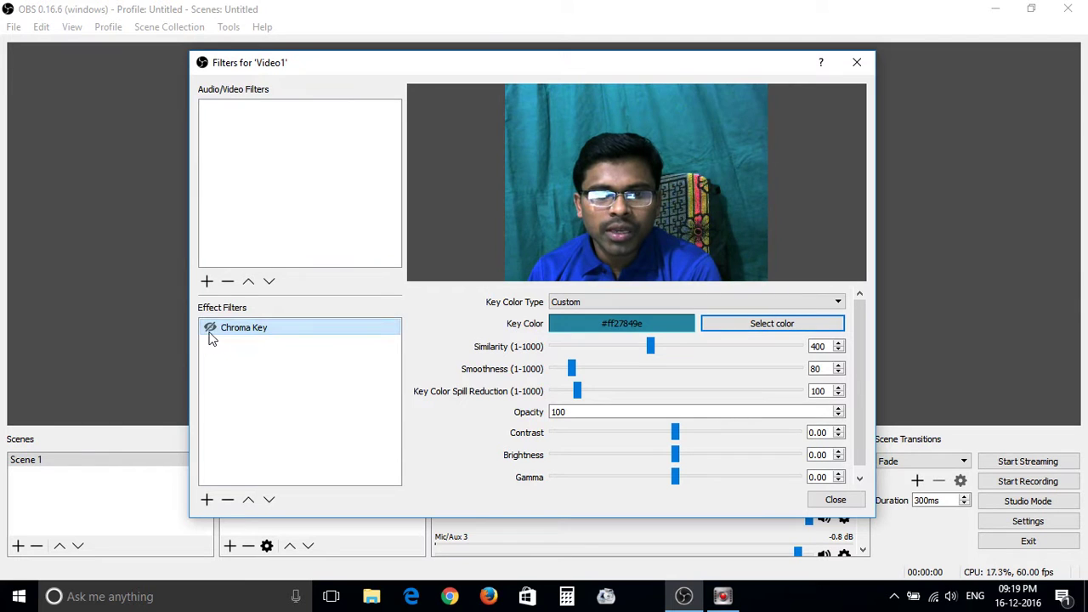
Turn the Chroma Key back on and lower its Similarity to 66.
{"action": "left_click", "coordinate": [210, 328]}
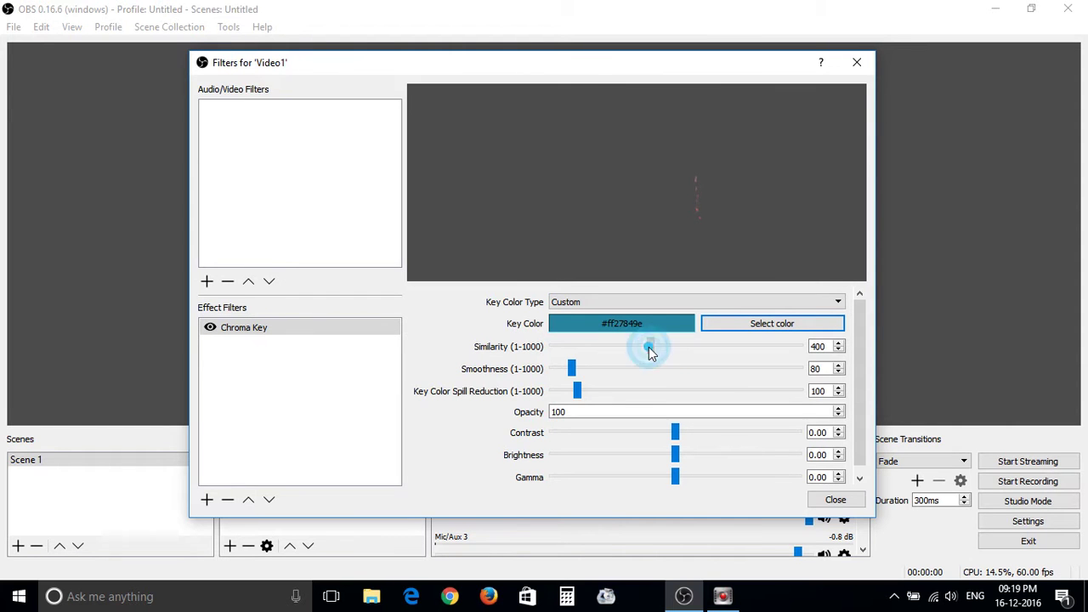
{"action": "mouse_move", "coordinate": [649, 347]}
{"action": "left_mouse_down"}
{"action": "mouse_move", "coordinate": [564, 349]}
{"action": "mouse_move", "coordinate": [559, 364]}
{"action": "mouse_move", "coordinate": [570, 362]}
{"action": "left_mouse_up"}
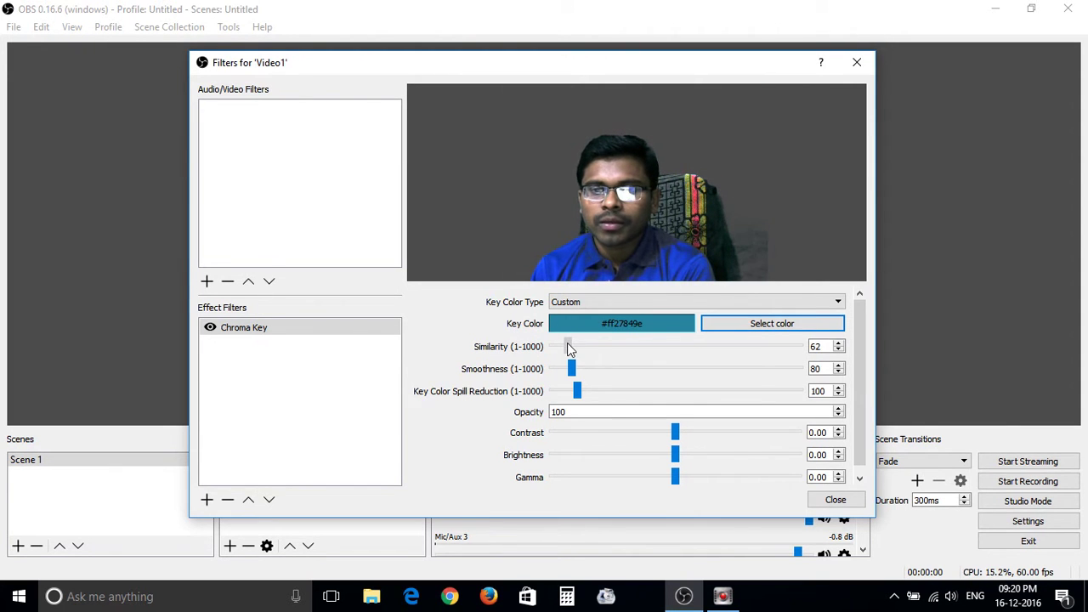
{"action": "mouse_move", "coordinate": [570, 346]}
{"action": "left_mouse_down"}
{"action": "mouse_move", "coordinate": [602, 346]}
{"action": "mouse_move", "coordinate": [568, 341]}
{"action": "left_mouse_up"}
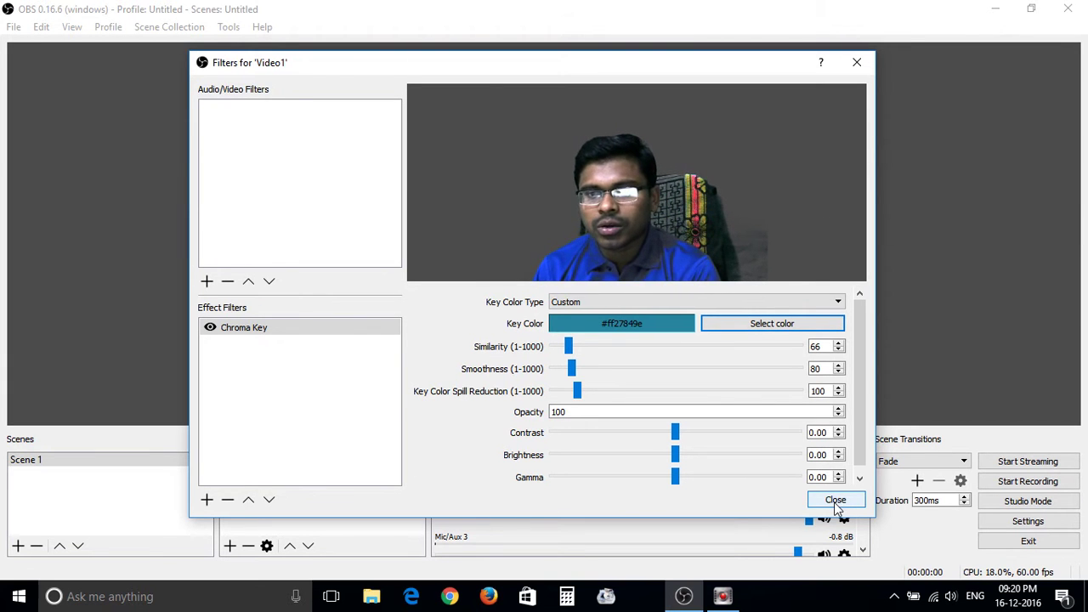
{"action": "left_click", "coordinate": [836, 501]}
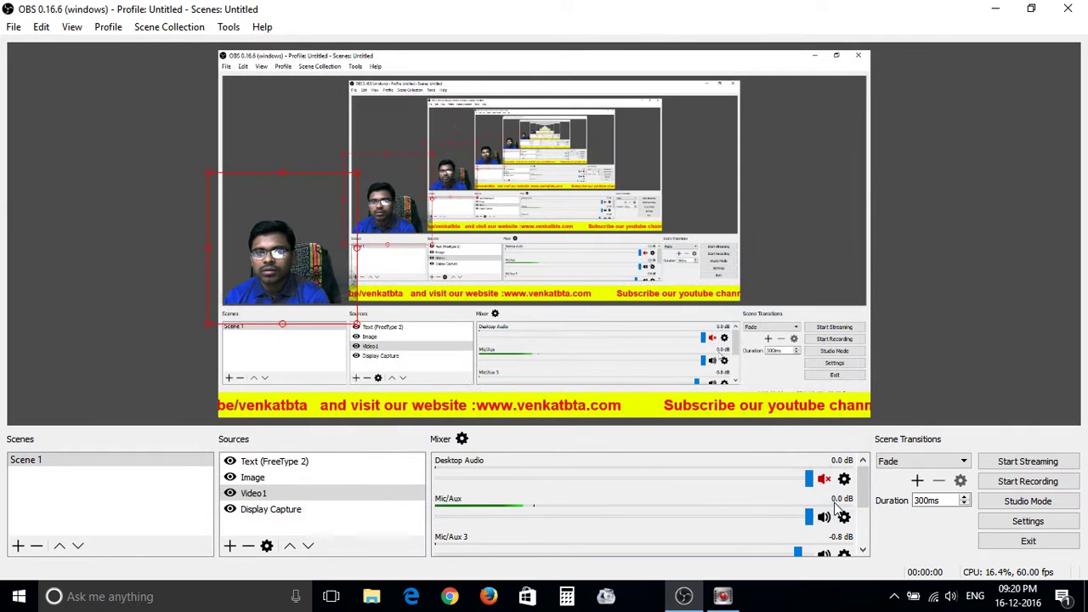
{"action": "left_click", "coordinate": [292, 125]}
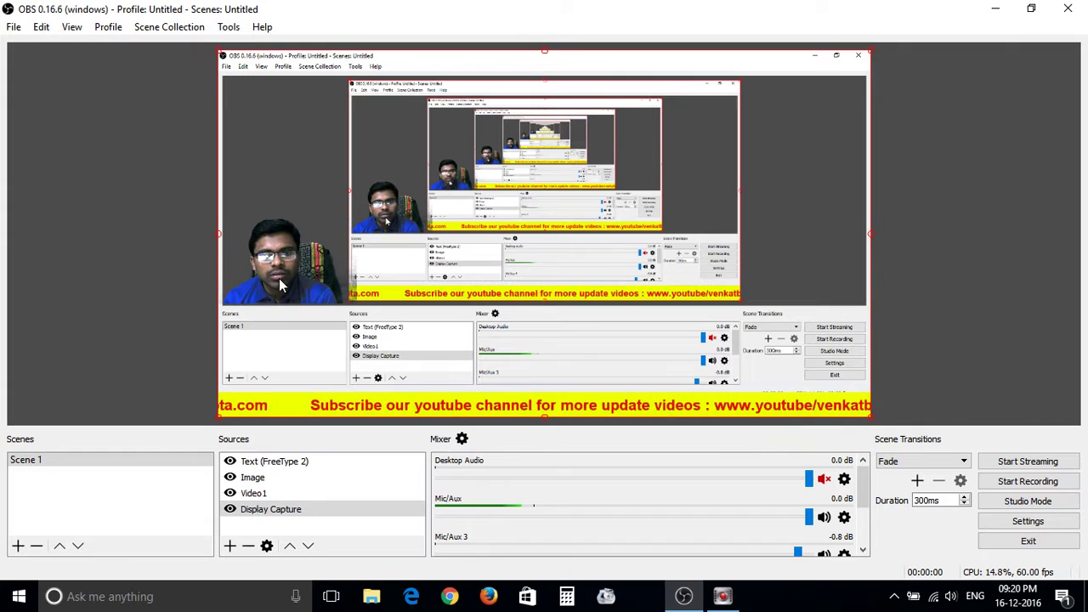
{"action": "left_click", "coordinate": [300, 188]}
{"action": "left_click", "coordinate": [307, 131]}
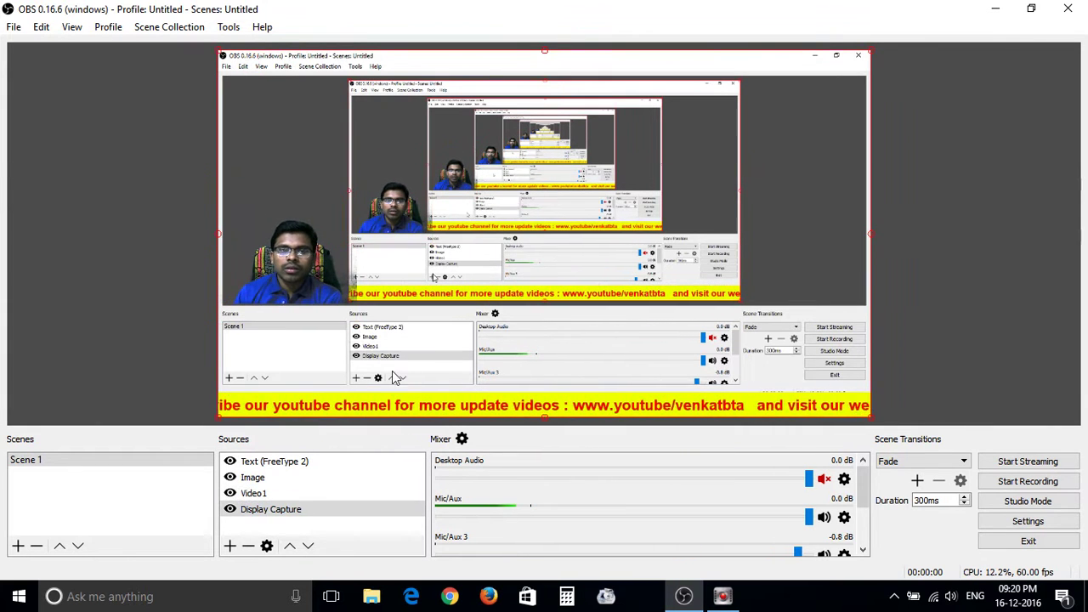